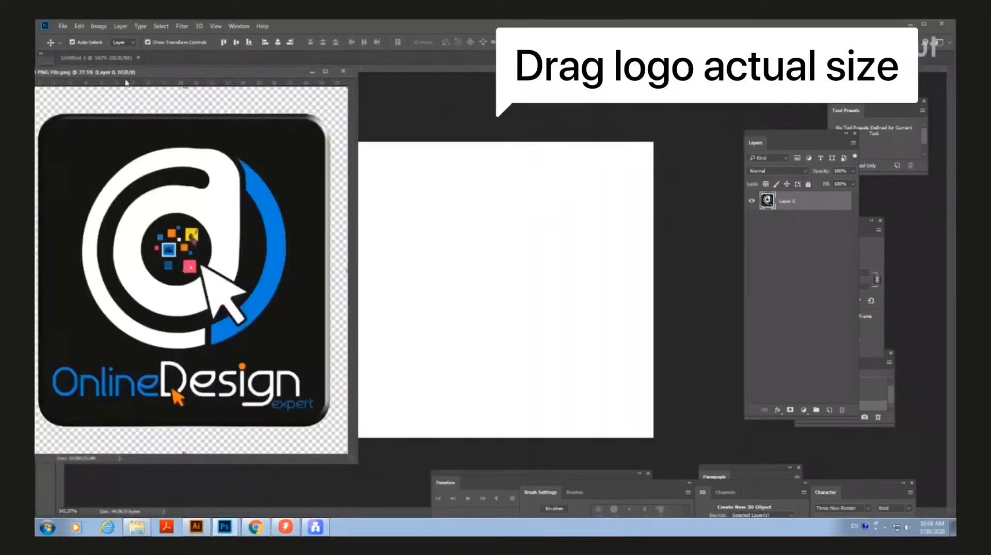
Step: Copy the logo from the PNG file into the blank Untitled-1 document and close the PNG file
drag(198, 196, 507, 247)
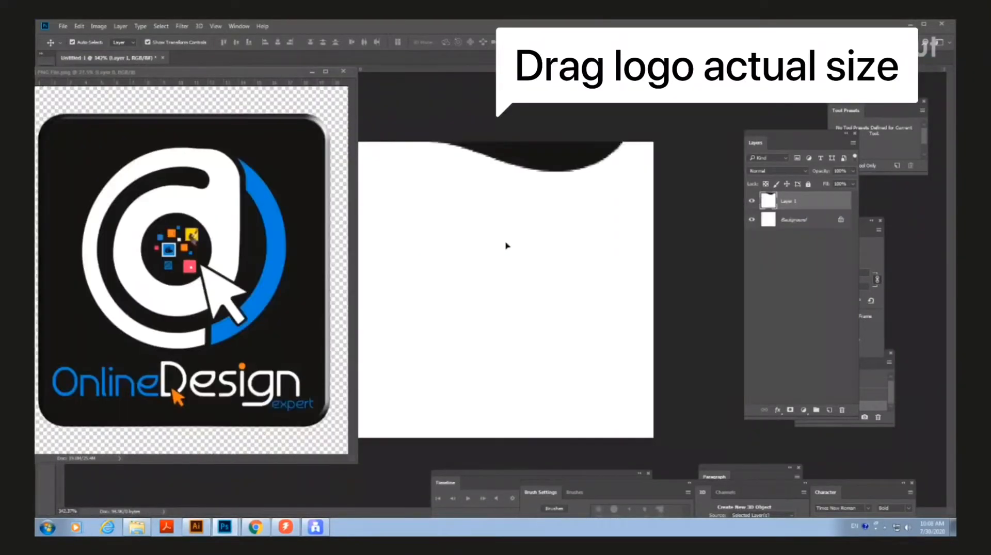
click(342, 72)
Step: Scale the logo on Layer 1 down to about 7% and centre it within the white canvas
scroll(365, 202, down, 6)
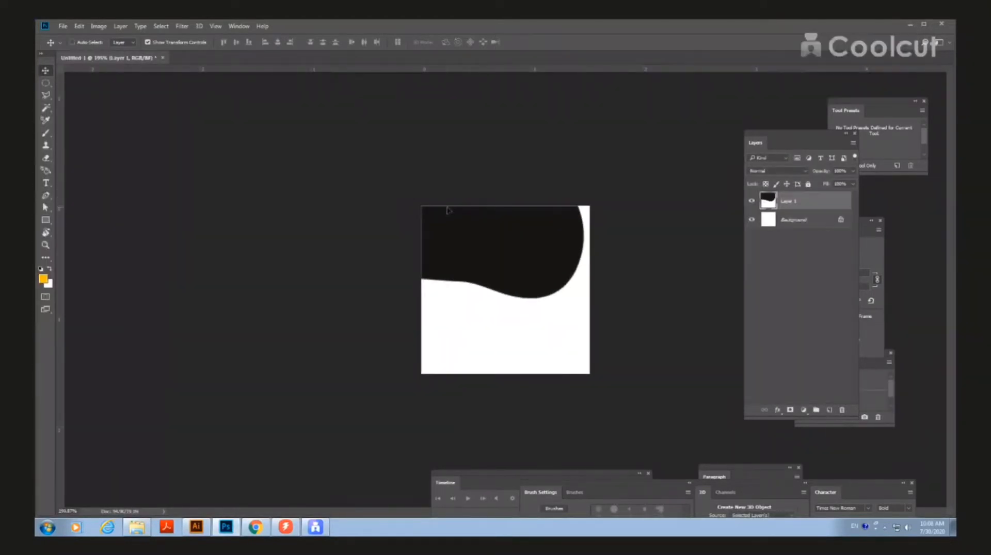
key(ctrl+t)
scroll(393, 213, down, 20)
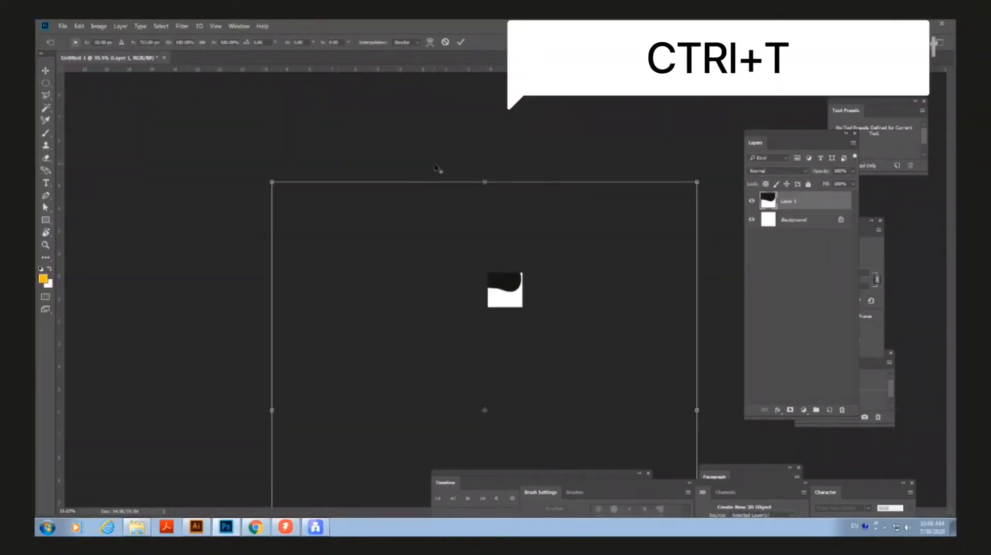
drag(625, 228, 508, 290)
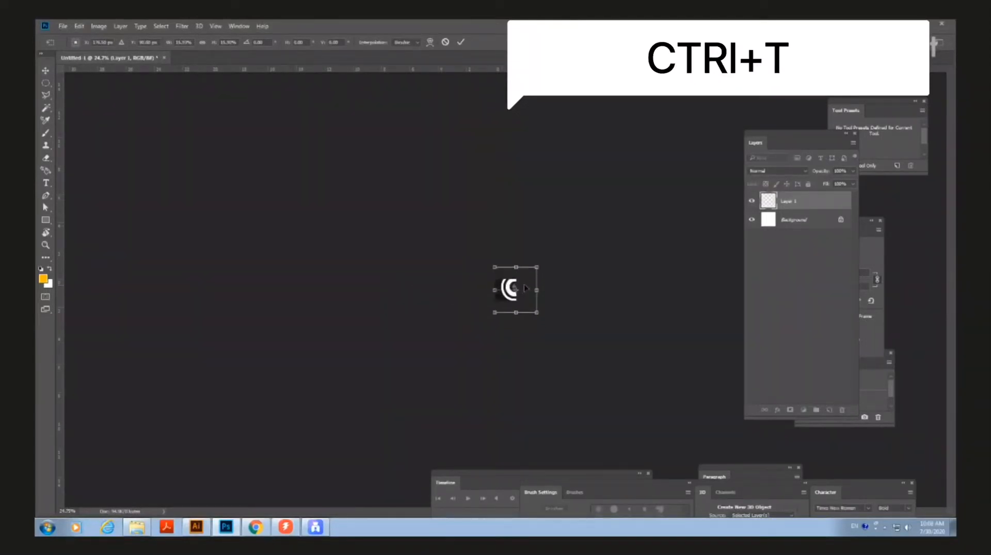
scroll(572, 301, up, 2)
scroll(572, 302, up, 5)
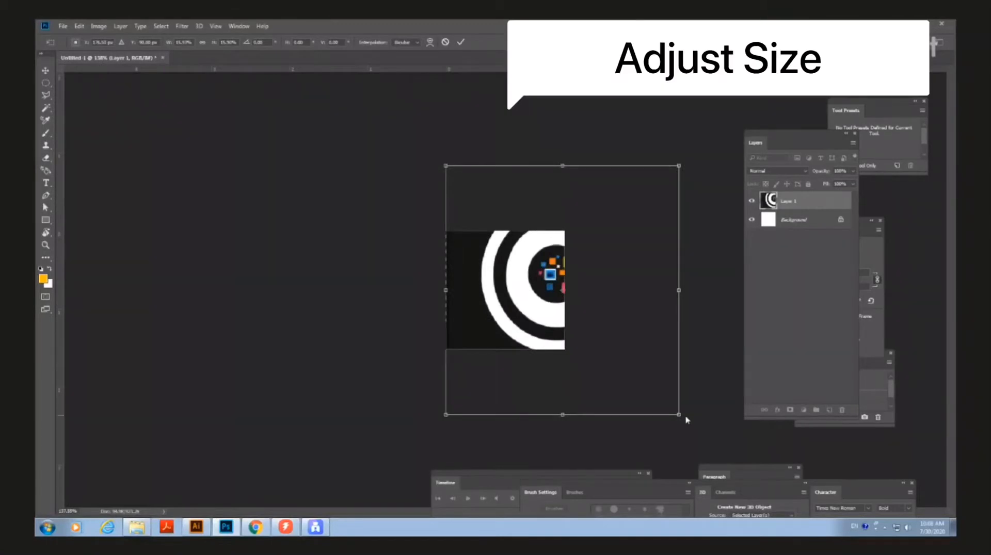
drag(679, 415, 572, 392)
drag(537, 310, 486, 313)
scroll(572, 385, up, 4)
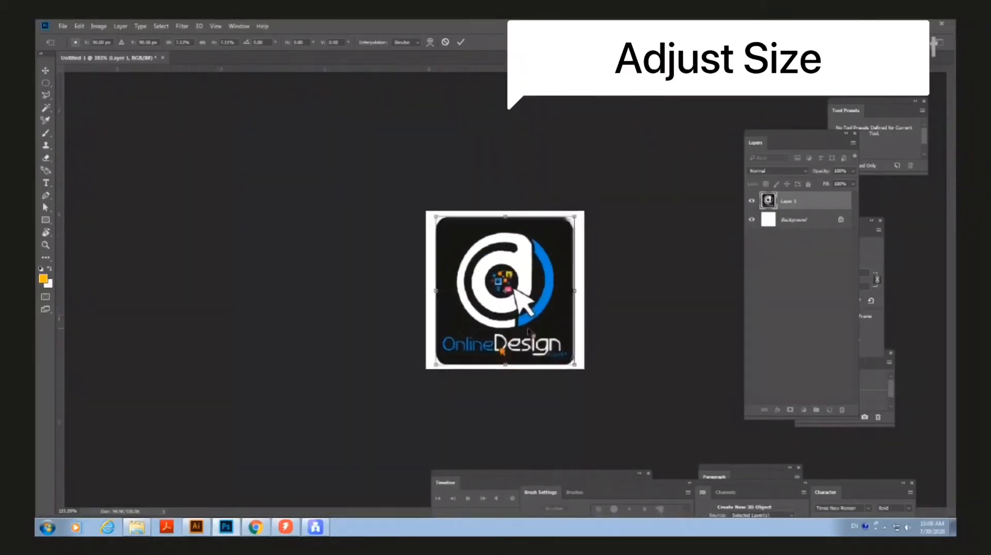
scroll(572, 385, up, 1)
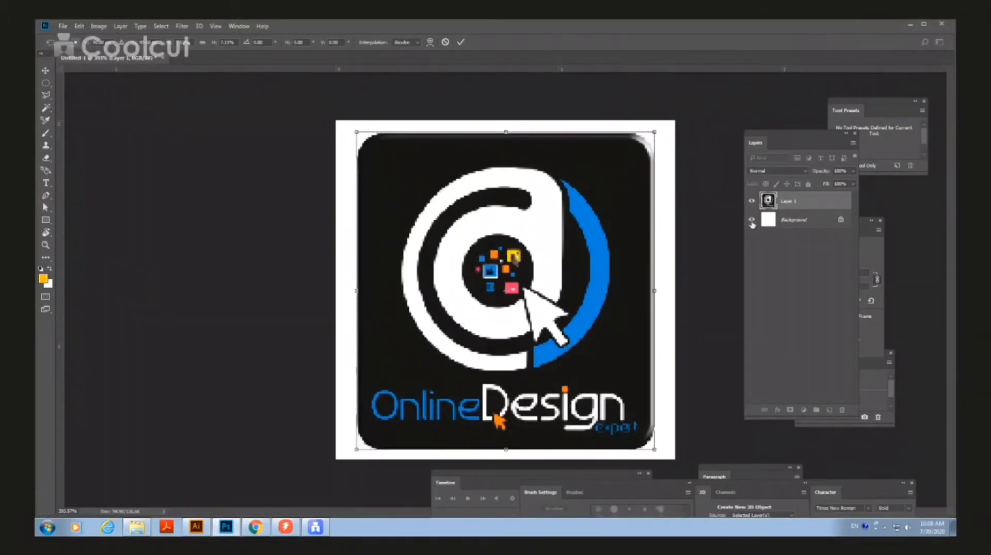
key(Return)
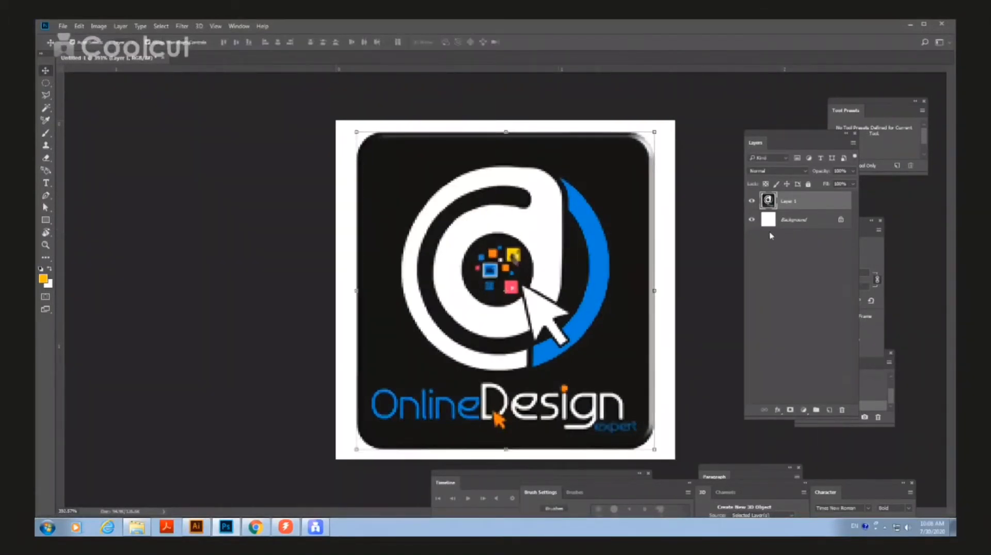
Step: Hide the Background layer and shrink the logo slightly so it has a wider margin inside the canvas
click(752, 221)
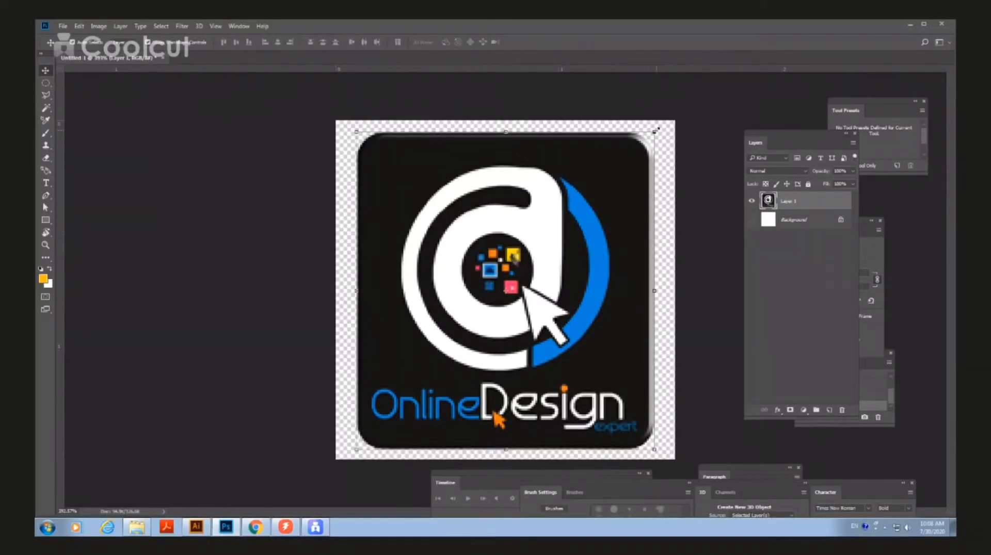
drag(656, 130, 652, 131)
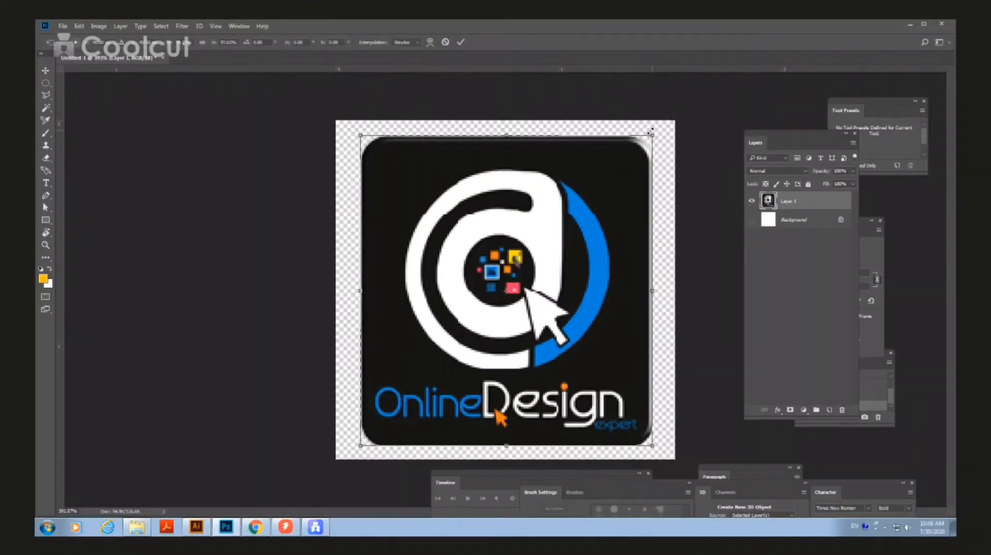
key(Return)
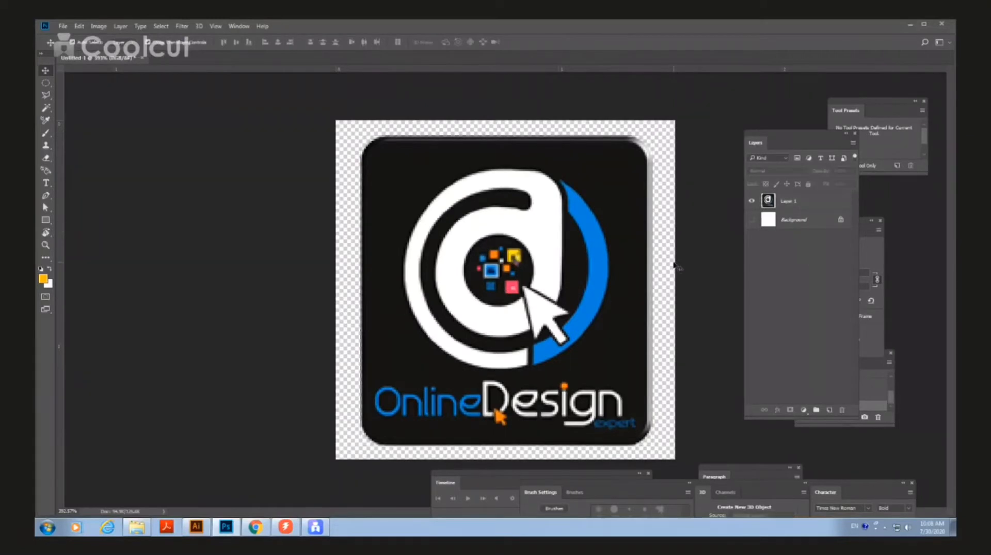
Step: Delete the upper part of the logo on Layer 1 with a canvas-wide elliptical selection ending above the OnlineDesign text, and deselect
key(ctrl+minus)
key(ctrl+minus)
key(ctrl+minus)
key(ctrl+minus)
key(ctrl+minus)
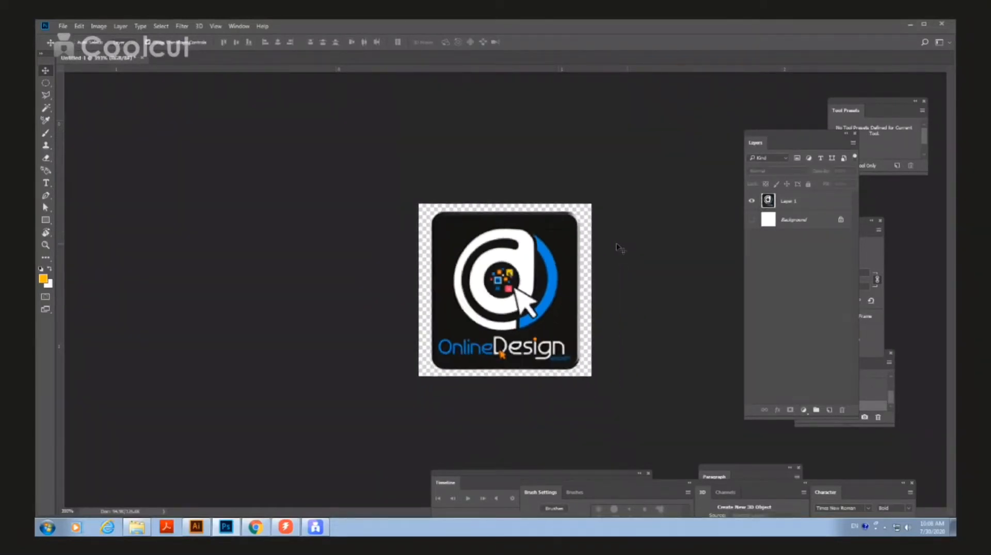
key(ctrl+plus)
key(ctrl+plus)
key(ctrl+plus)
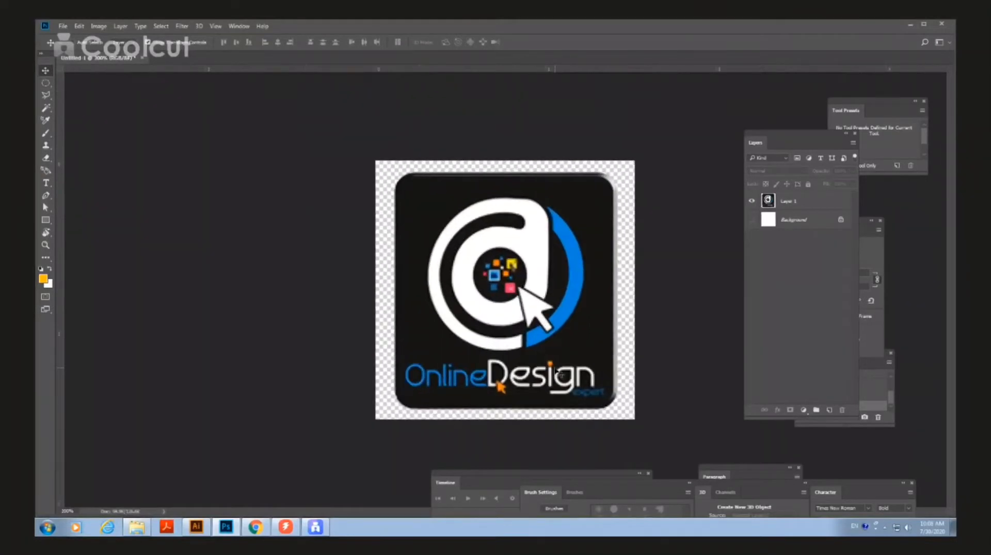
right_click(48, 84)
click(93, 93)
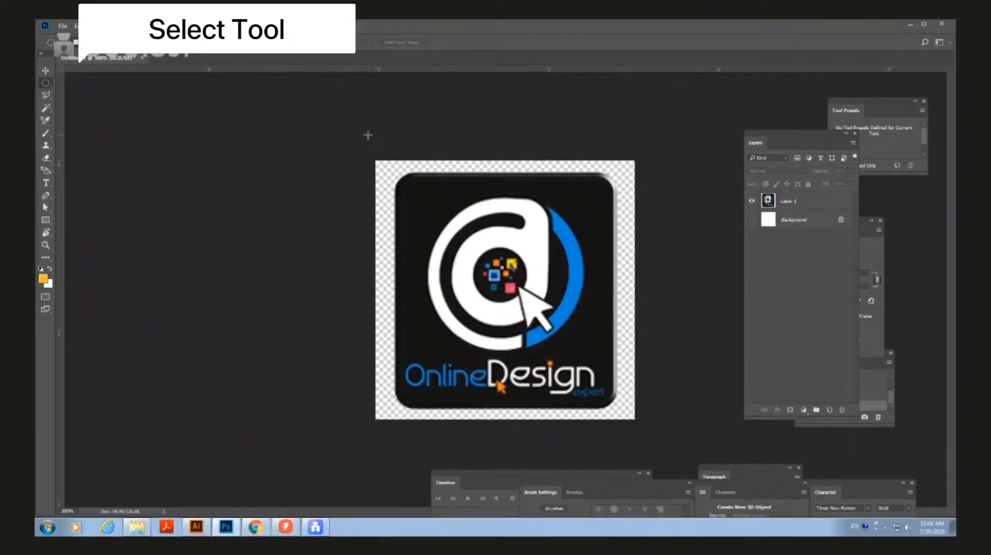
drag(367, 136, 640, 354)
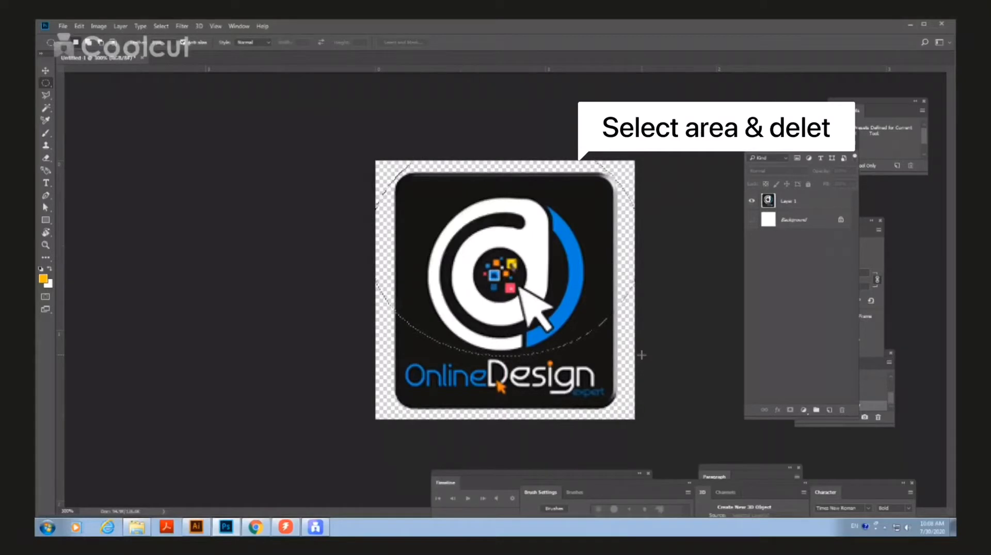
click(815, 204)
key(Delete)
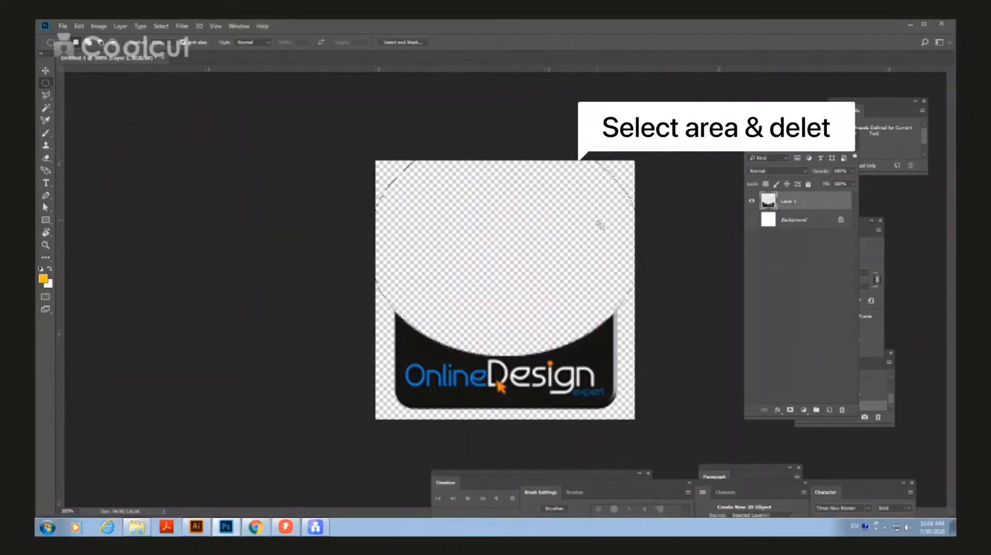
key(ctrl+d)
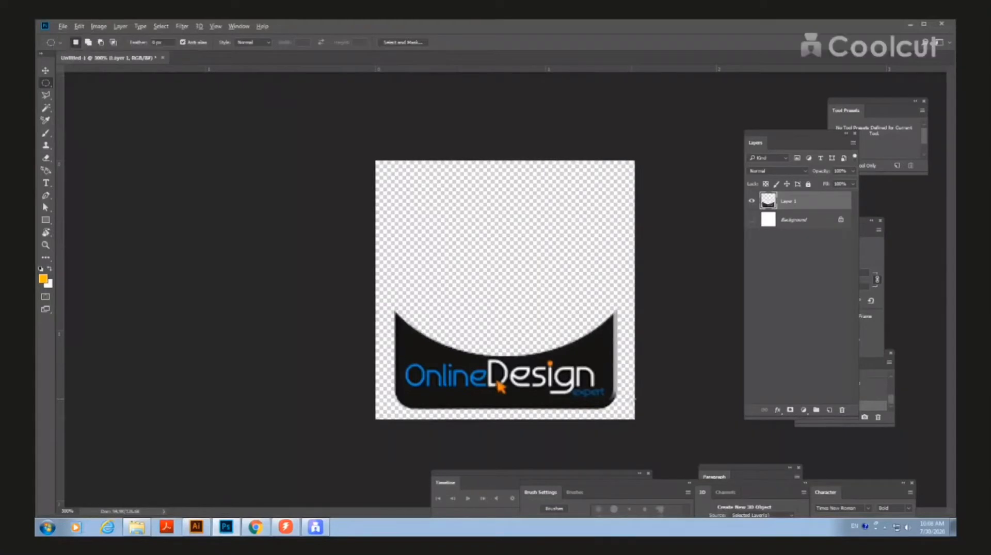
Step: Show the Background layer and make a rectangular selection of the strip beside the banner's right edge, with Layer 1 active
click(785, 224)
click(752, 220)
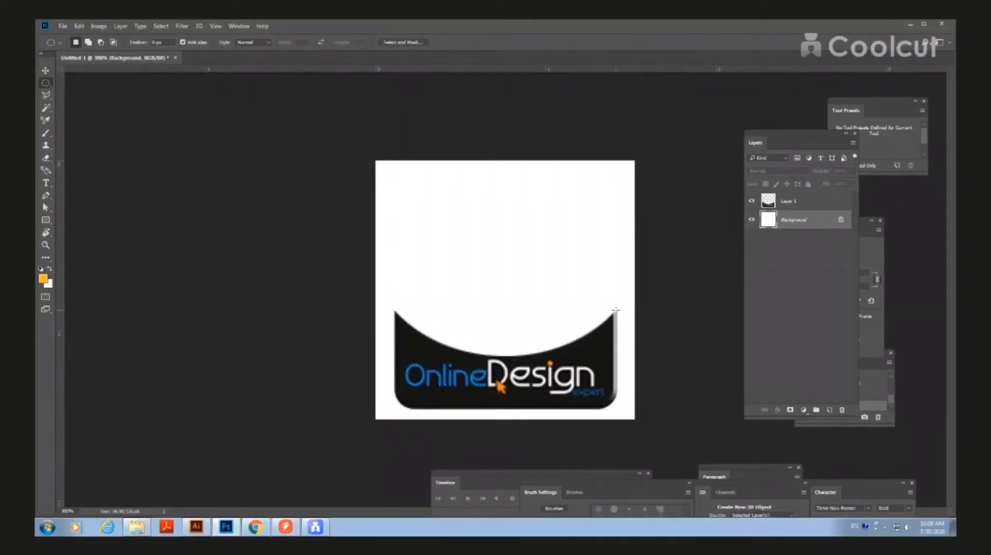
drag(642, 402, 647, 408)
key(ctrl+d)
right_click(49, 88)
click(67, 83)
drag(617, 310, 655, 436)
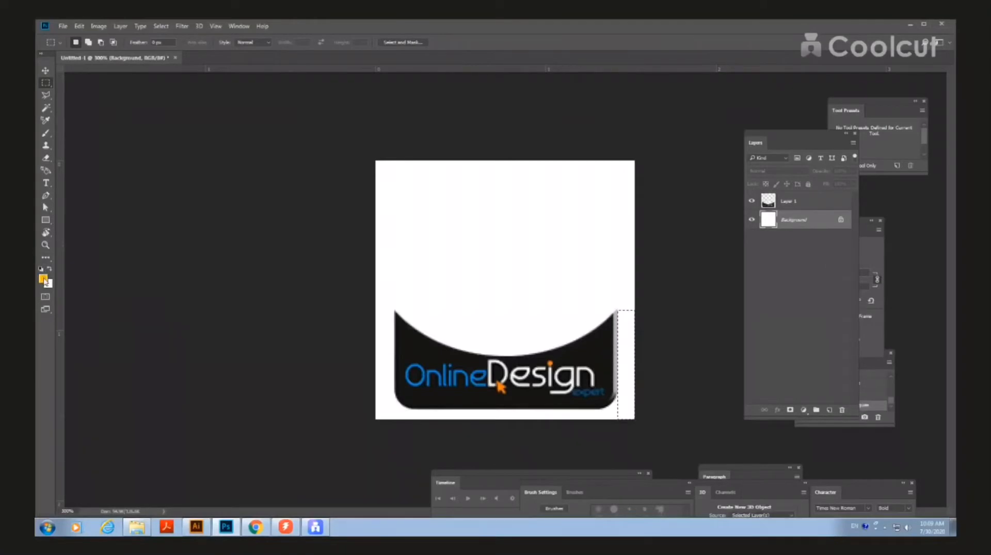
click(805, 209)
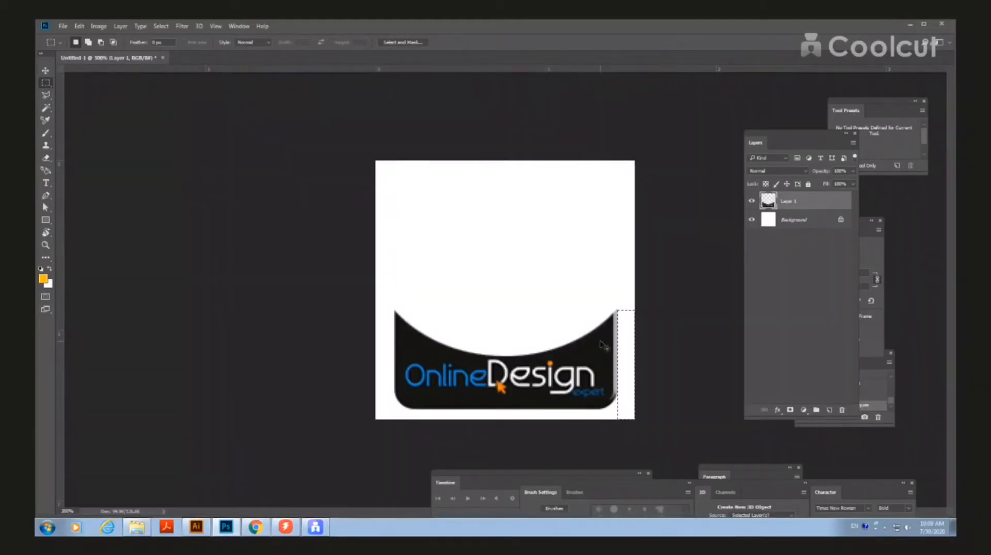
key(ctrl+w)
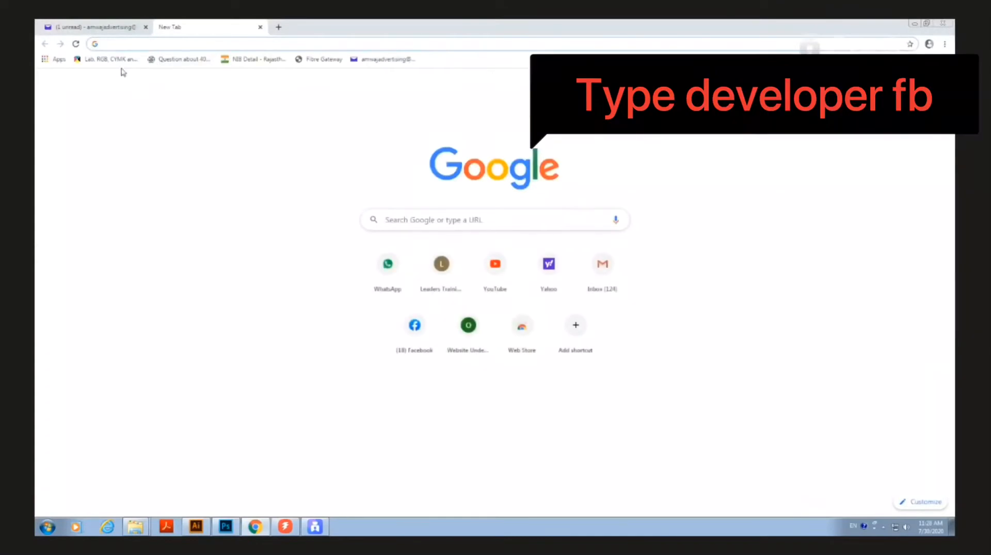
Step: In Chrome, close the mail tab and open developers.facebook.com/products/frame-studio
click(145, 27)
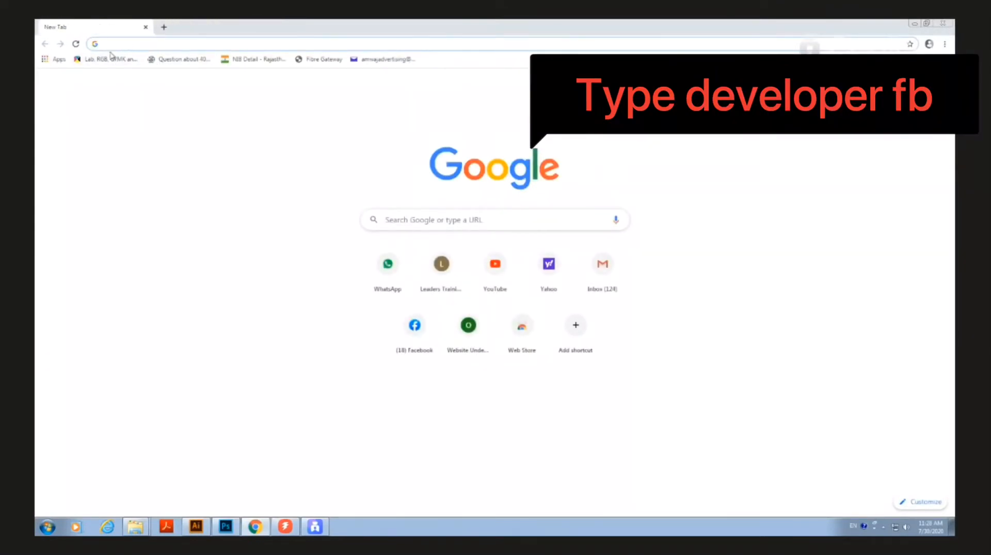
text(ww)
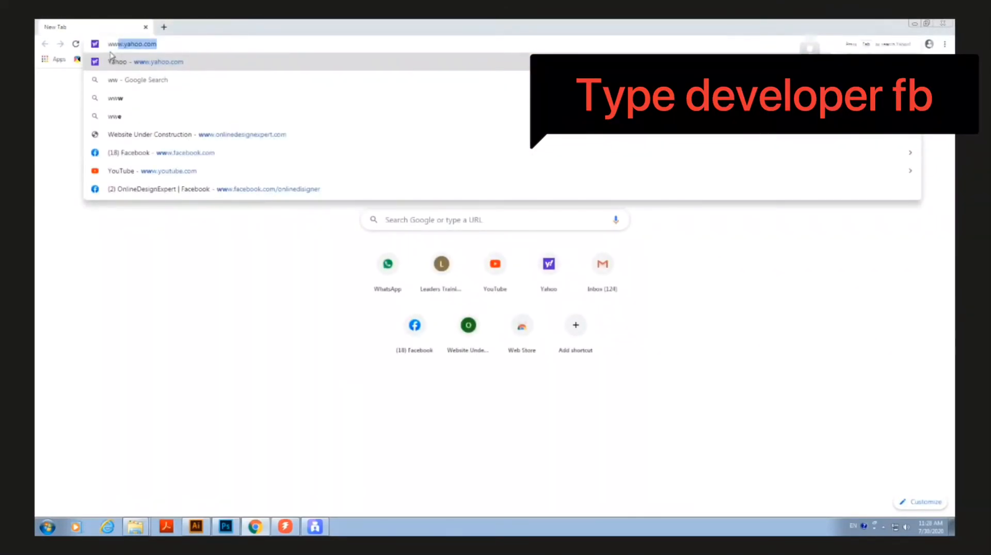
text(w.)
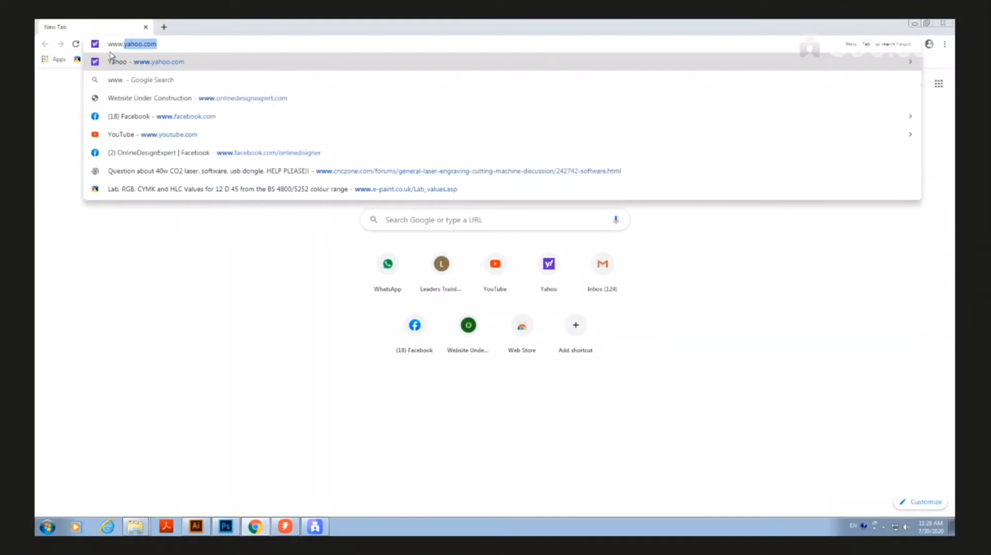
key(BackSpace)
key(BackSpace)
key(BackSpace)
key(BackSpace)
text(dev)
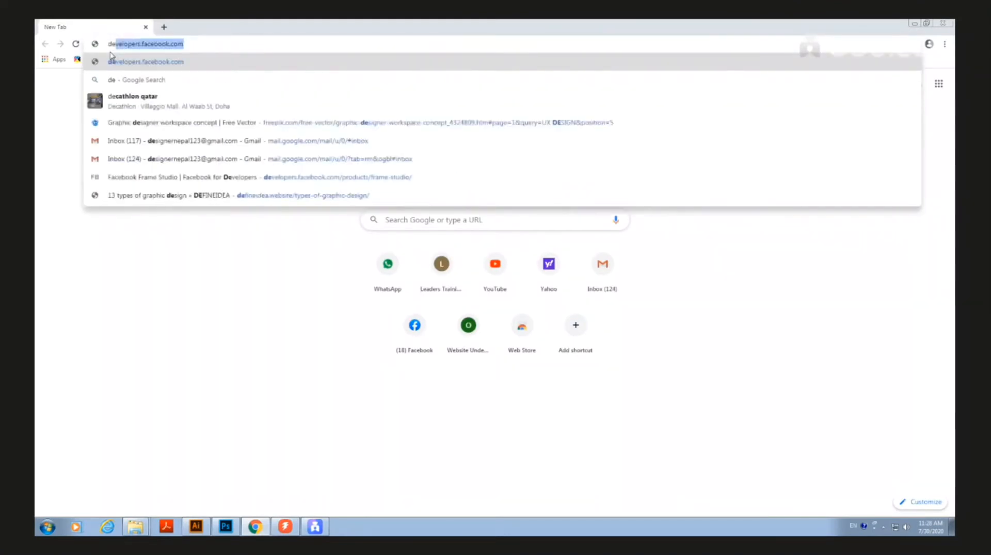
key(BackSpace)
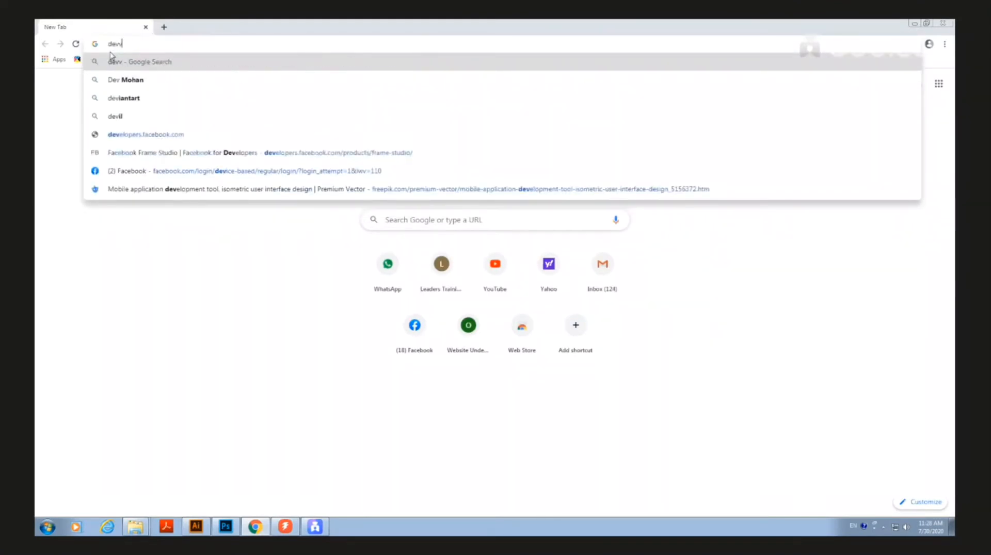
text(e)
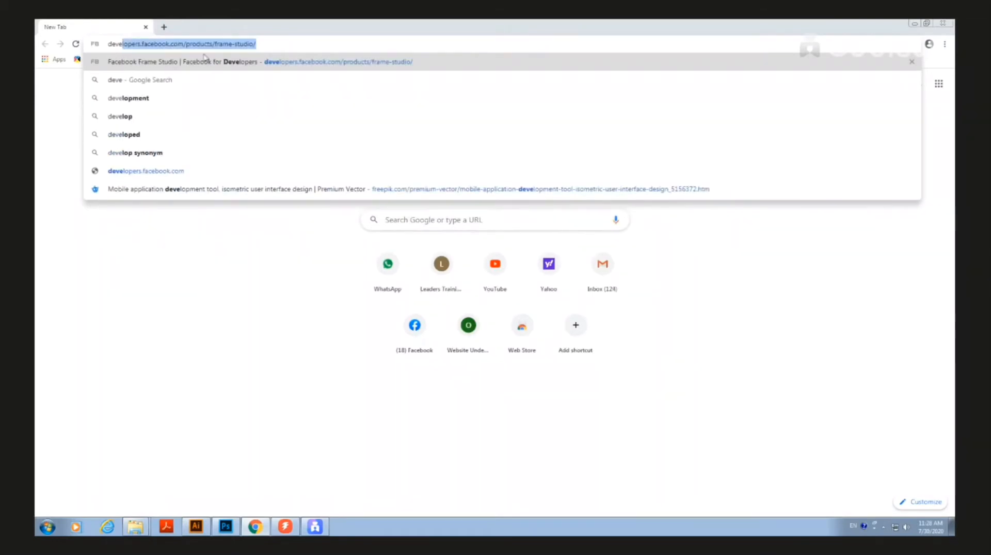
drag(259, 43, 111, 48)
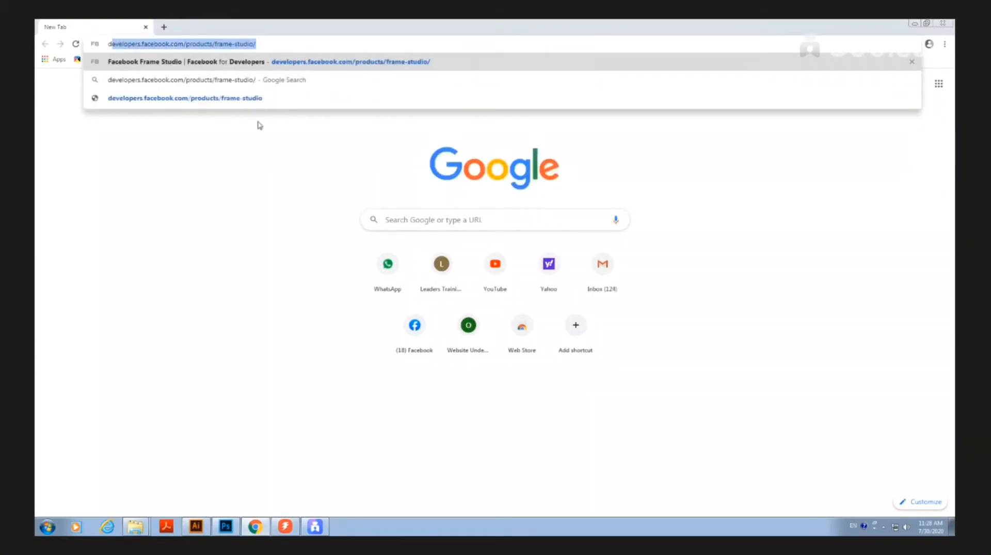
click(207, 101)
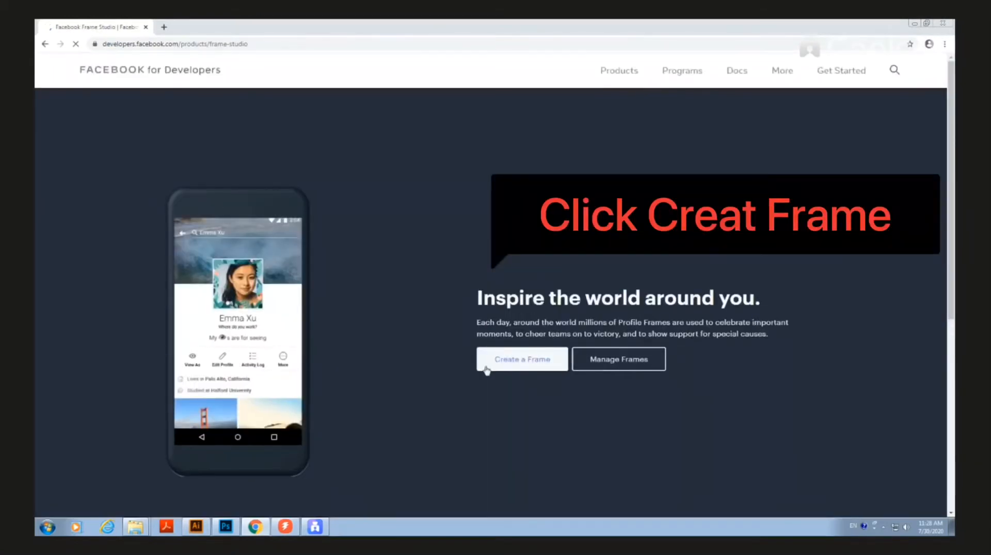
Step: Start creating a new profile picture frame from Facebook's frame management page
click(500, 367)
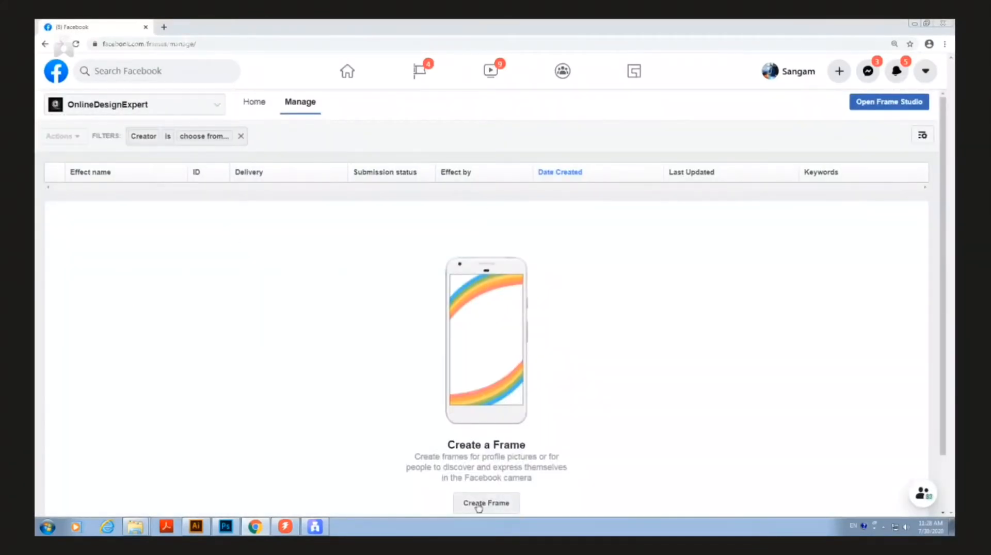
scroll(362, 340, down, 2)
scroll(490, 359, up, 2)
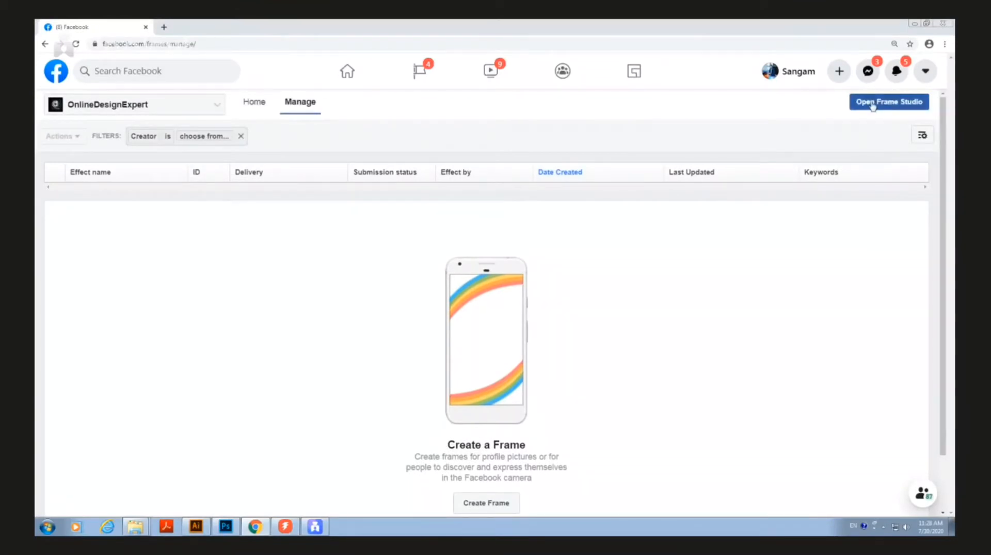
click(471, 505)
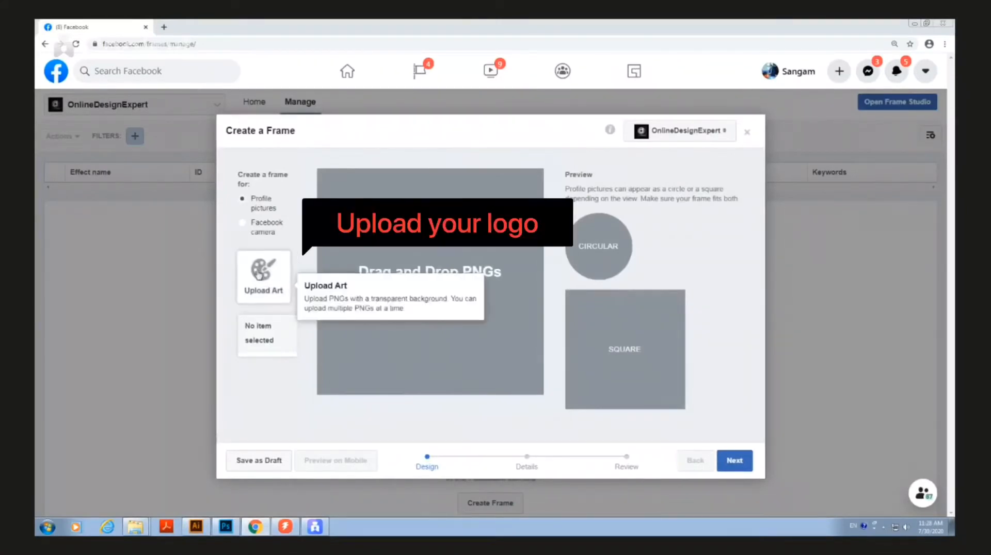
Step: Upload the FA image from the FACE folder inside the desktop's designs folder as the frame art
click(260, 277)
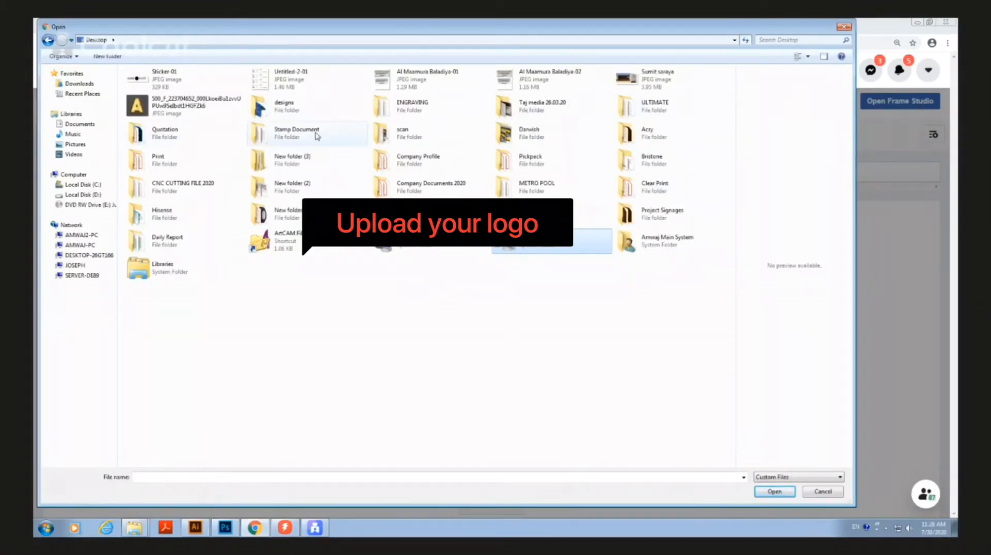
double_click(283, 105)
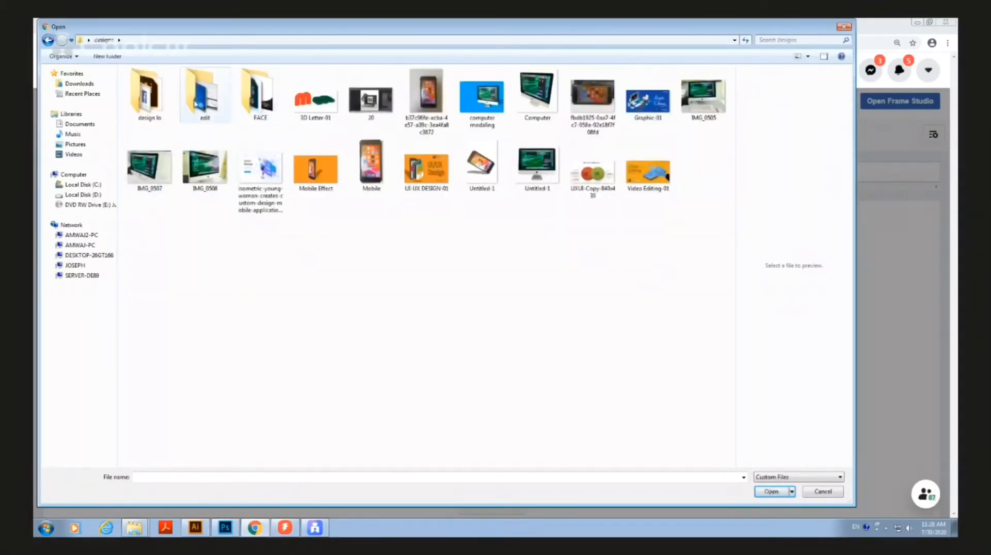
click(257, 111)
double_click(256, 111)
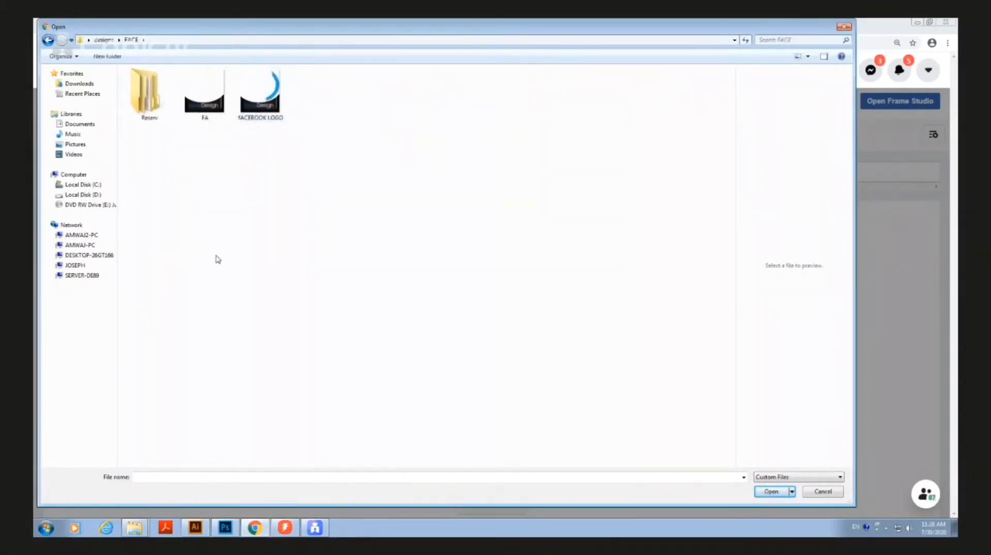
click(203, 124)
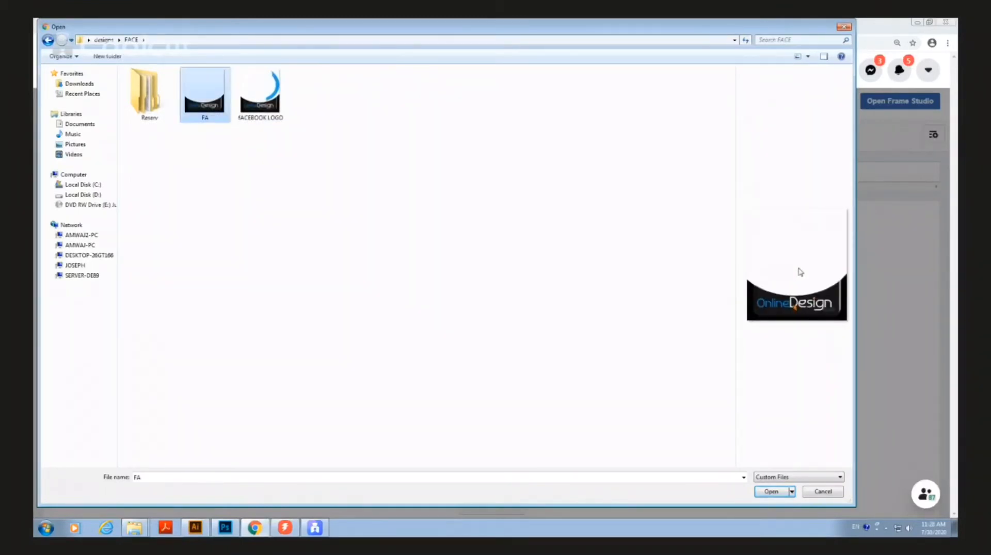
click(774, 493)
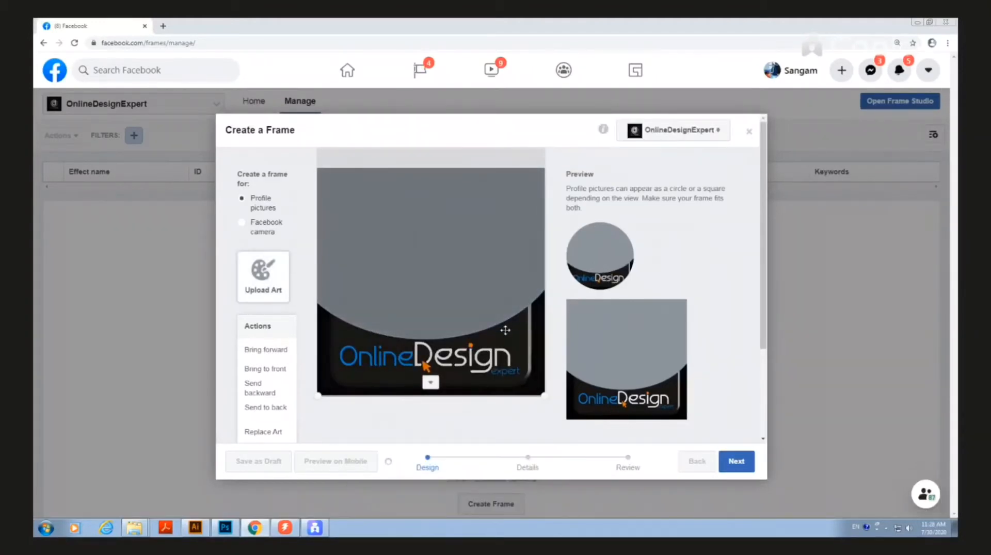
Step: Adjust the size and vertical position of the logo art within the profile picture frame
drag(543, 396, 514, 375)
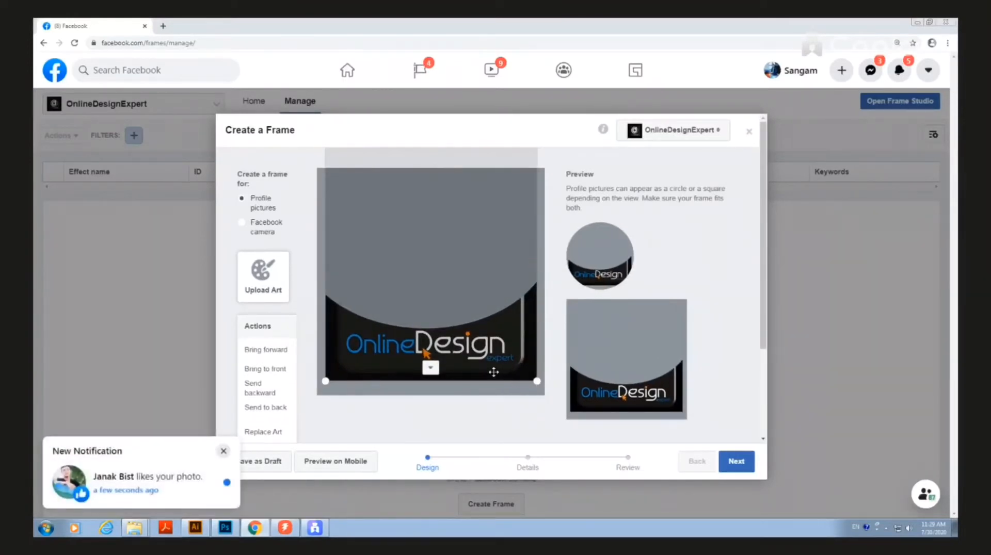
drag(486, 363, 487, 361)
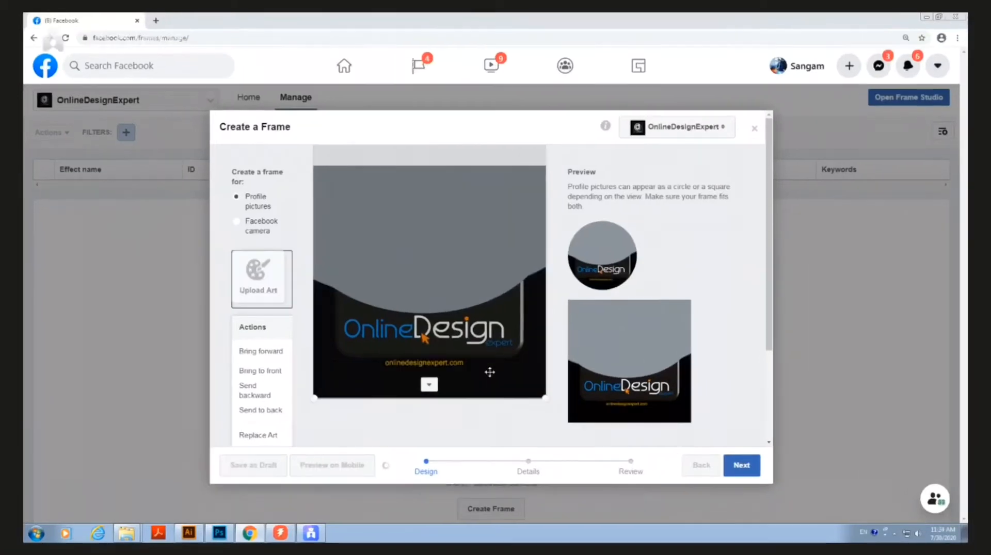
drag(490, 383, 490, 383)
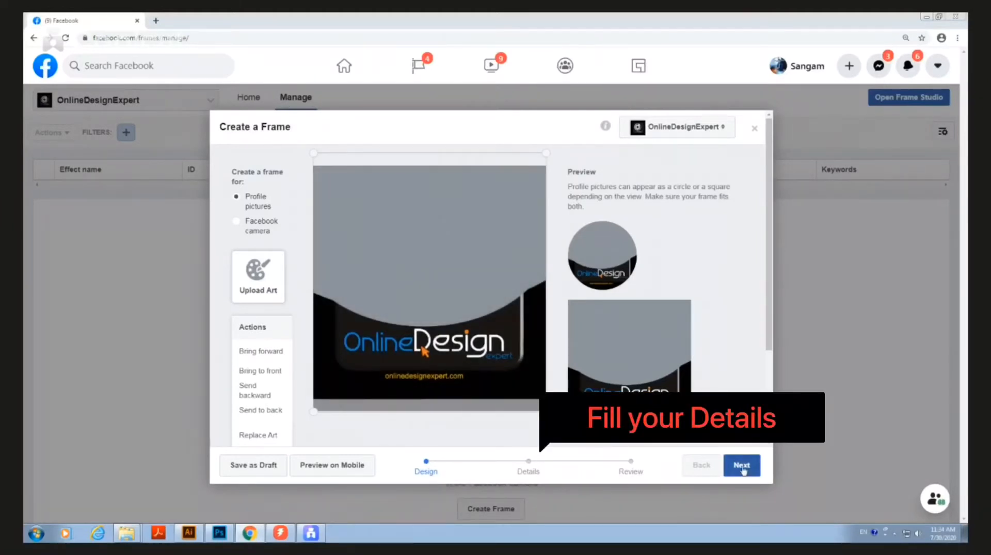
Step: Proceed to the frame details and name the frame onlinedesignexpert
click(528, 467)
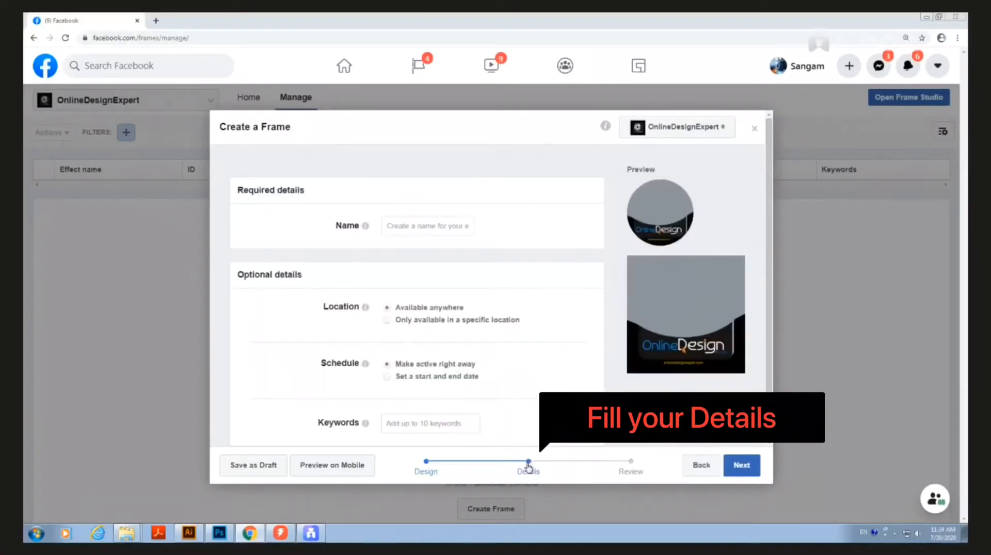
click(421, 227)
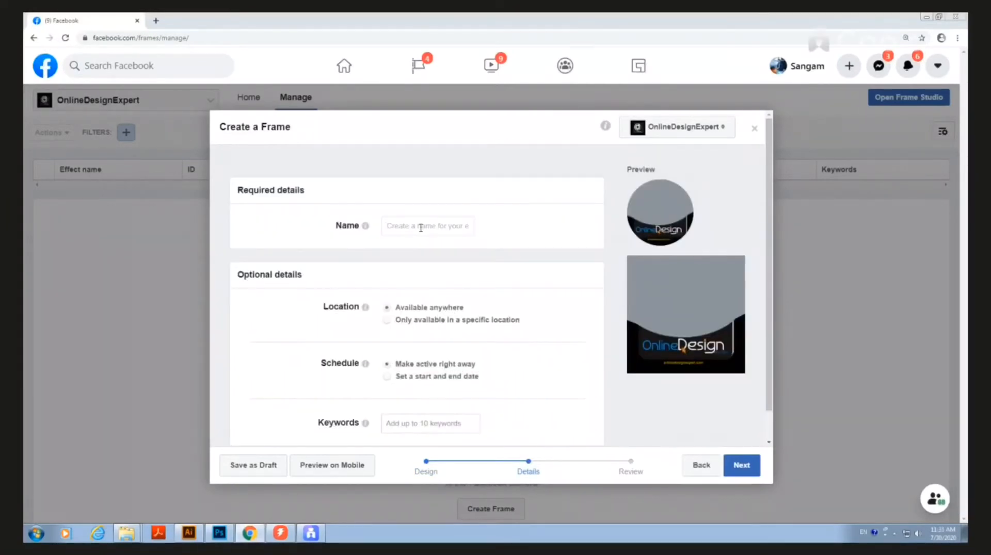
text(ON)
key(BackSpace)
key(BackSpace)
text(on)
Step: Enter "online, design, expert" as the frame's keywords
click(424, 424)
text(on)
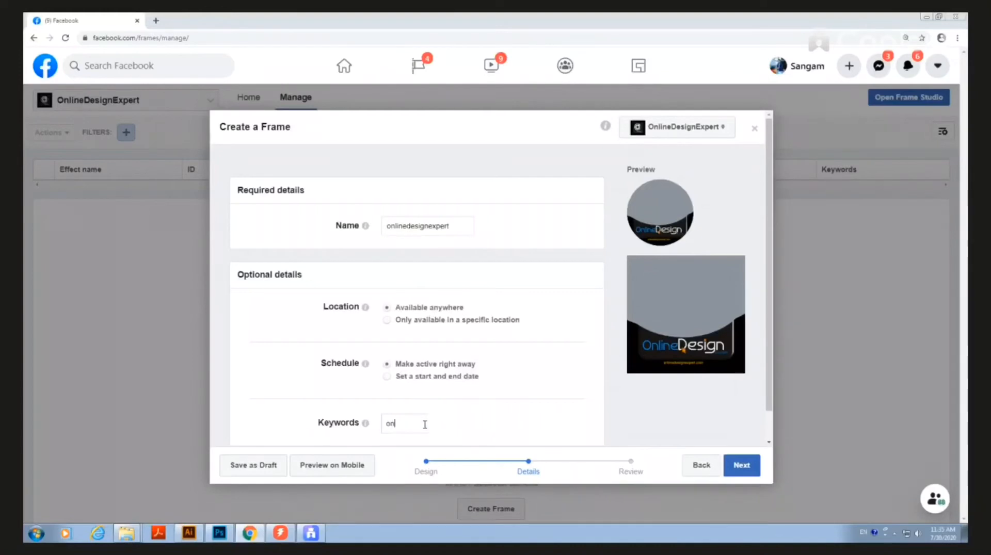
text(line)
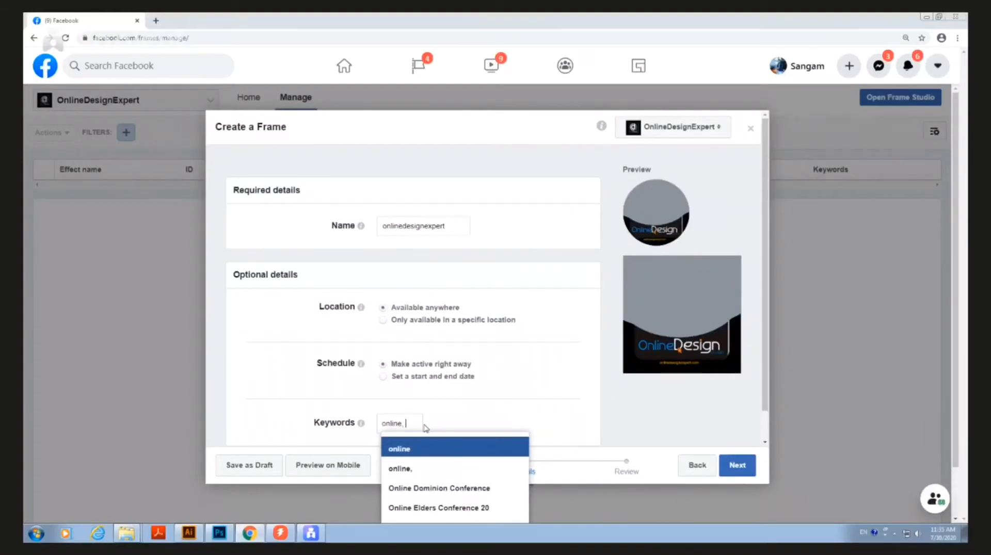
text(, des)
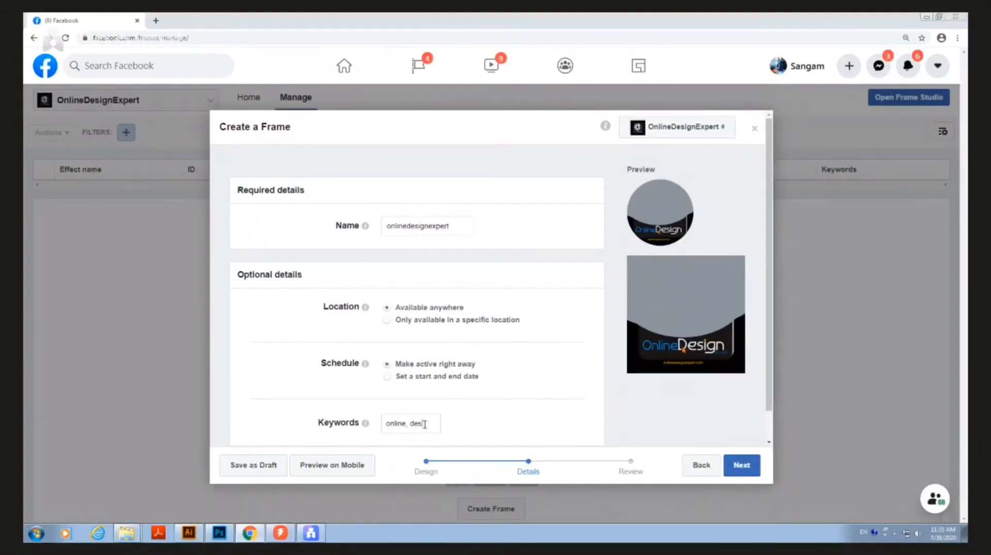
text(ign, ex)
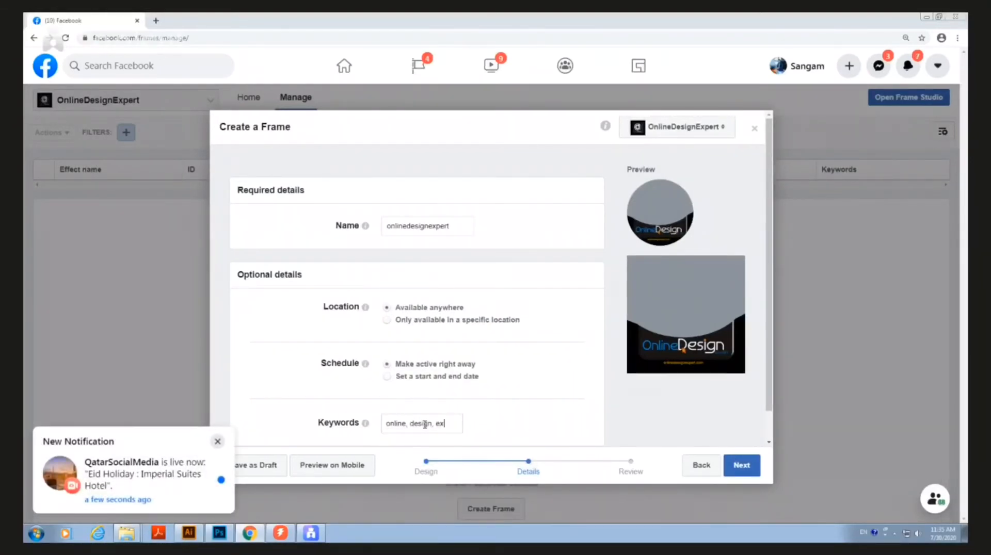
text(pert)
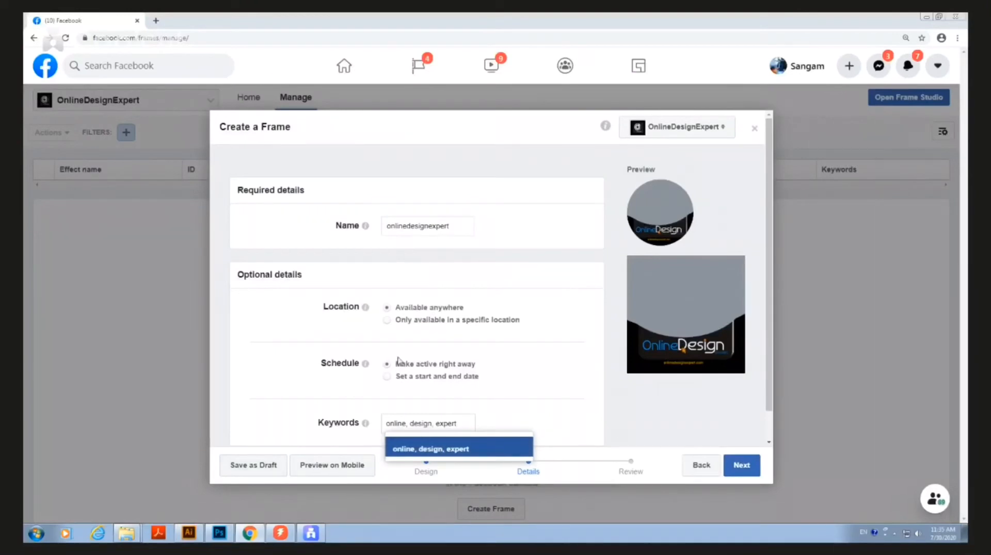
Step: Proceed to the frame review, publish the frame and confirm the submission
click(746, 467)
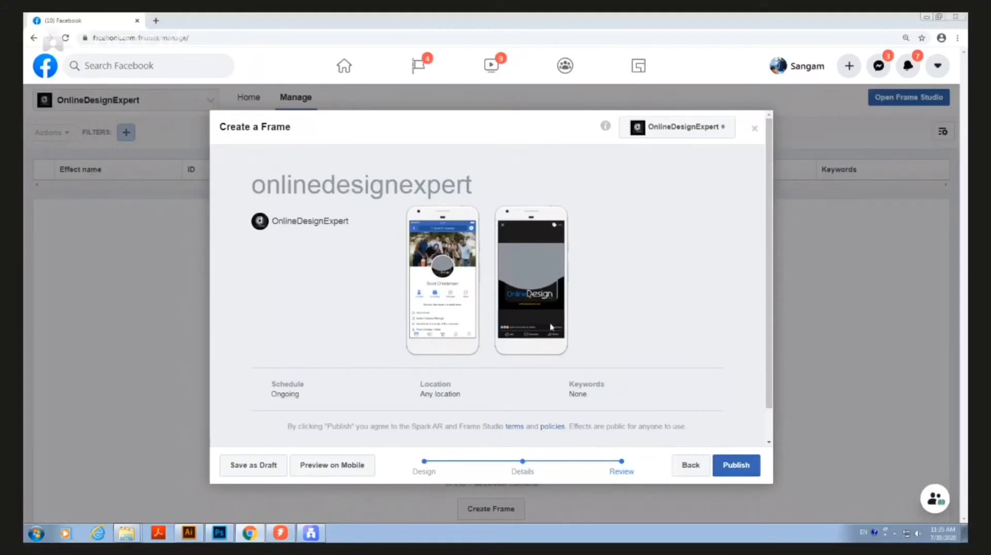
click(730, 472)
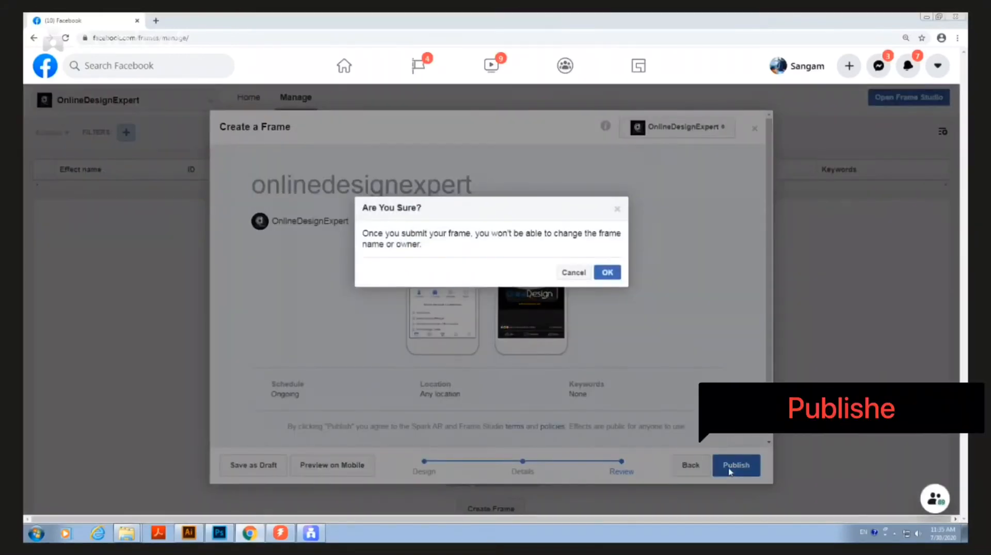
click(607, 272)
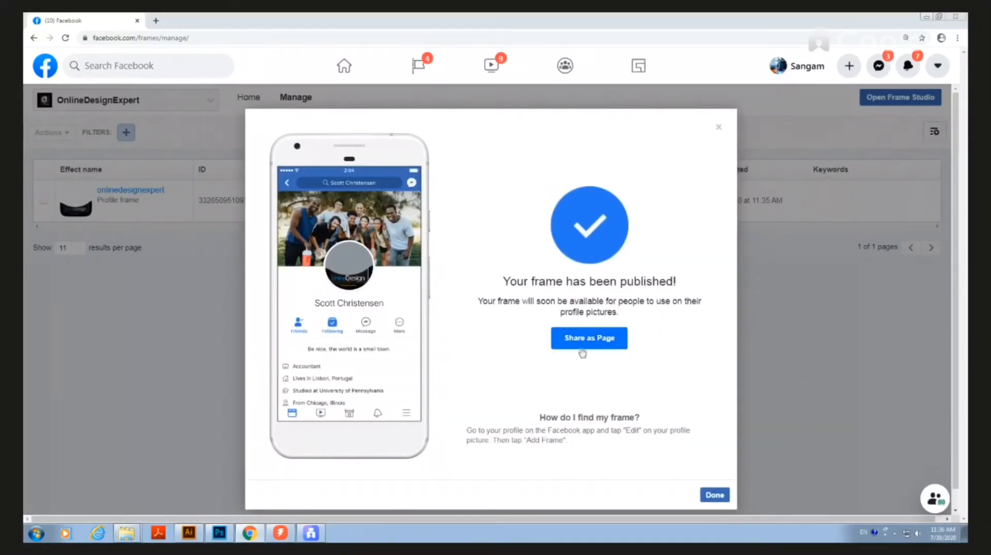
Step: Share the published frame as a page post without added text and finish the frame creation
click(582, 341)
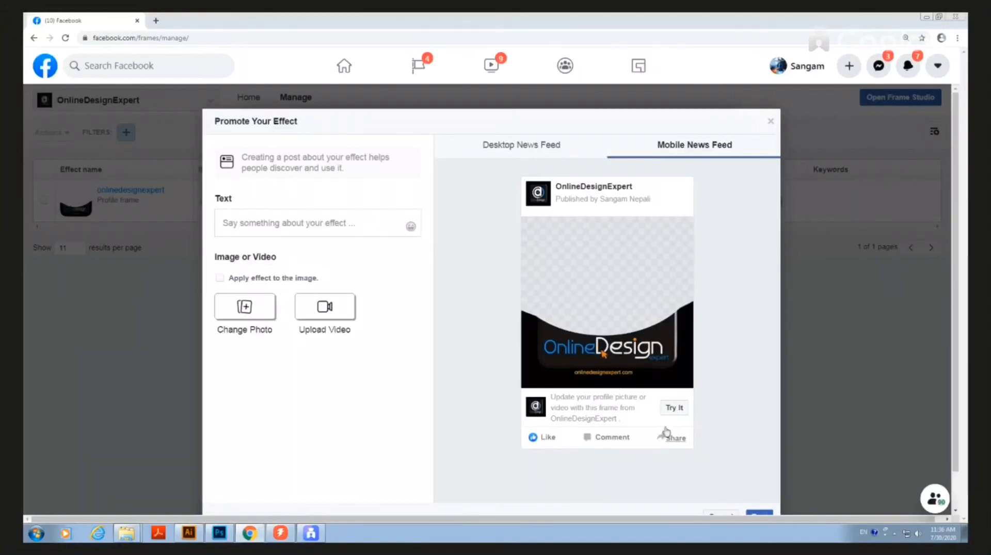
scroll(650, 423, down, 1)
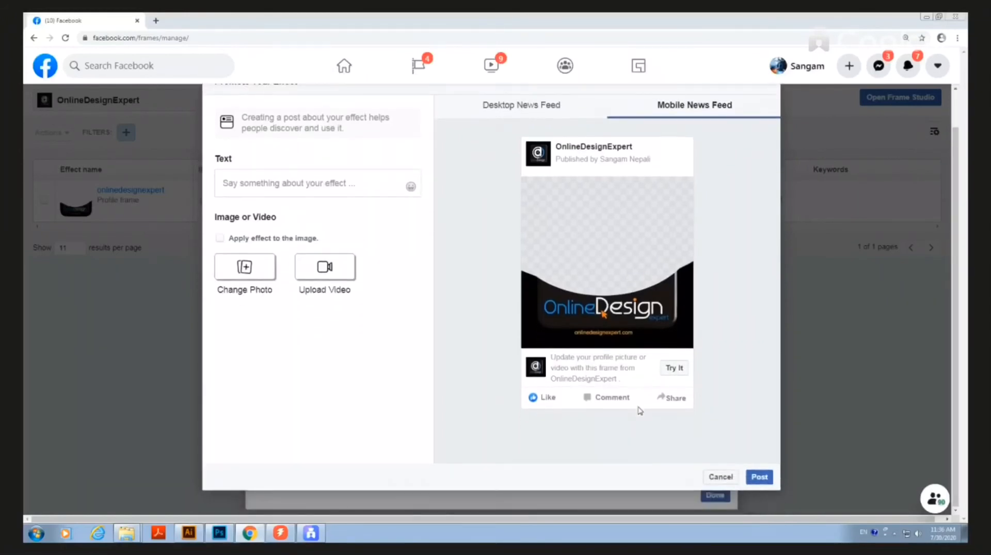
click(759, 478)
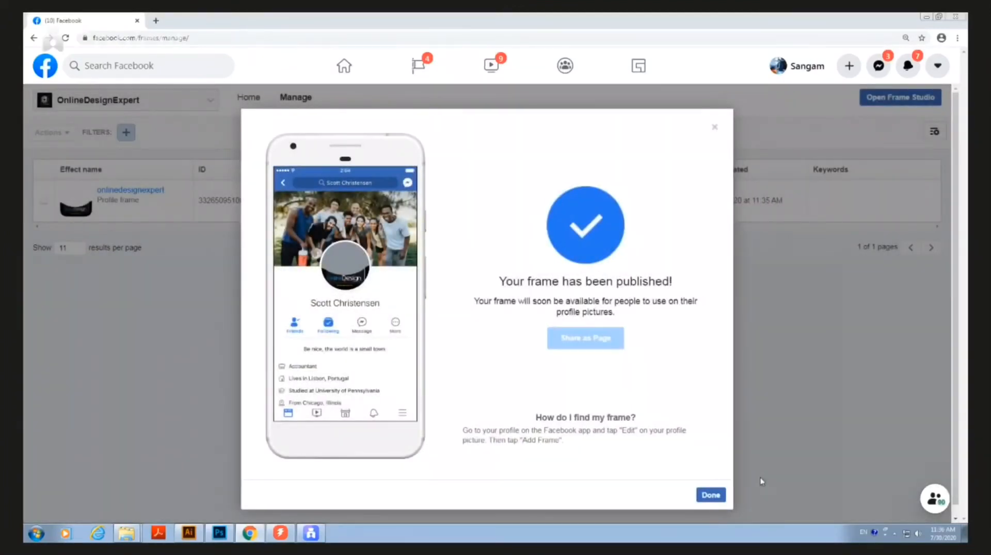
click(712, 496)
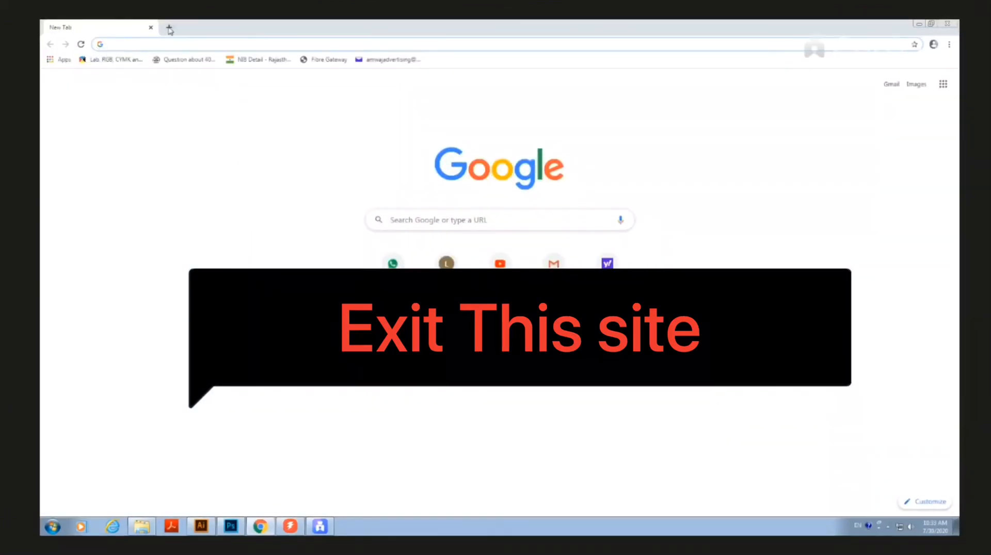
Step: Open Facebook in a new browser tab and go to the account's own profile page
click(169, 29)
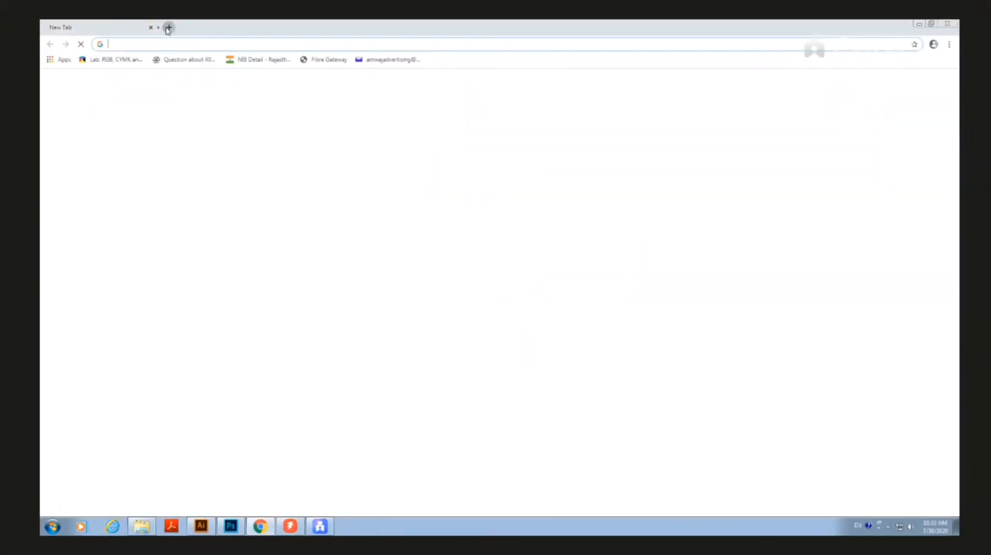
click(473, 326)
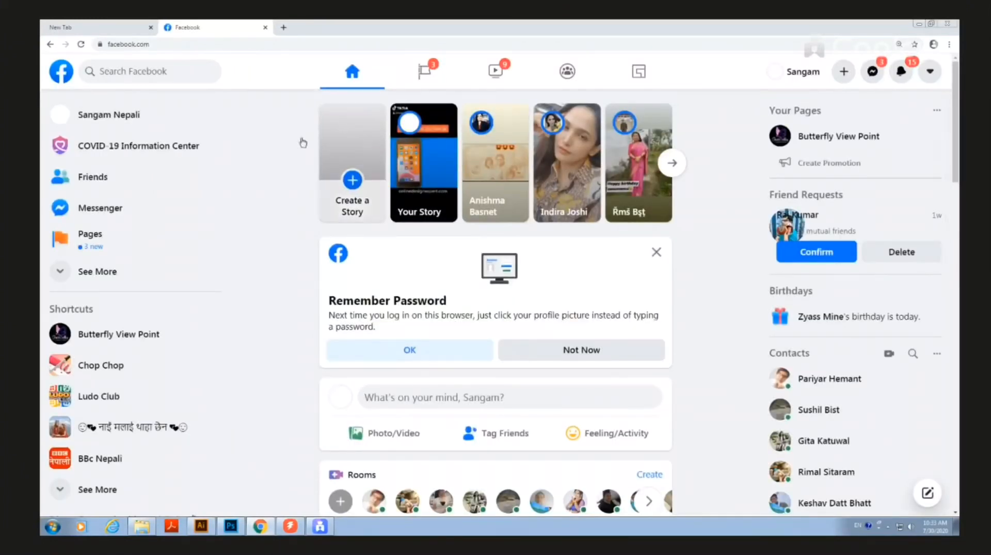
click(121, 119)
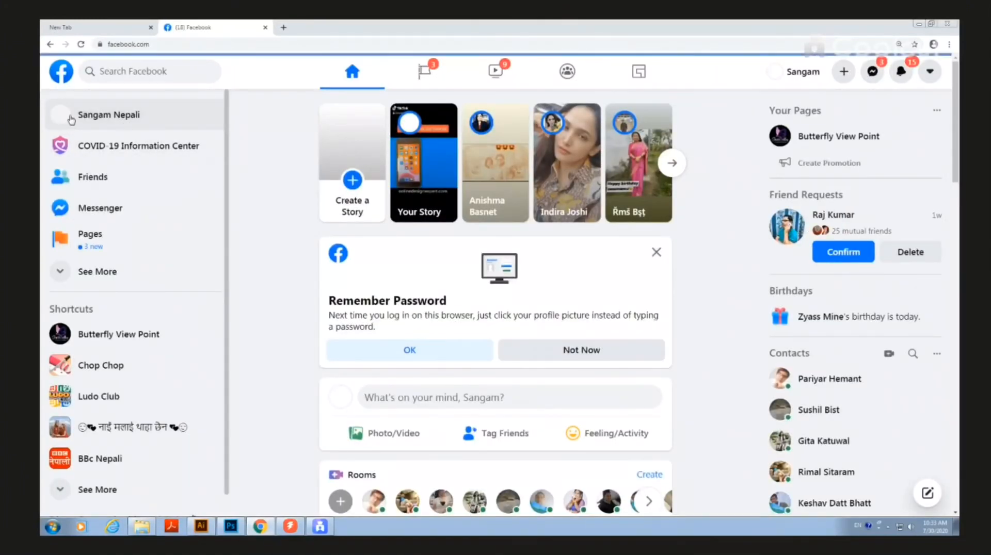
Step: Start updating the profile picture and choose to add a frame to it
scroll(502, 331, down, 8)
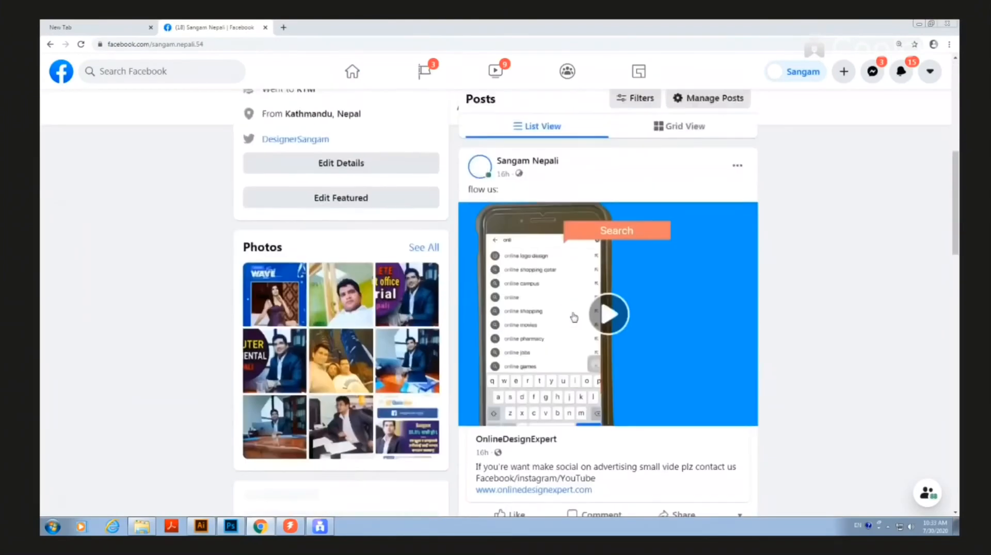
scroll(547, 284, up, 4)
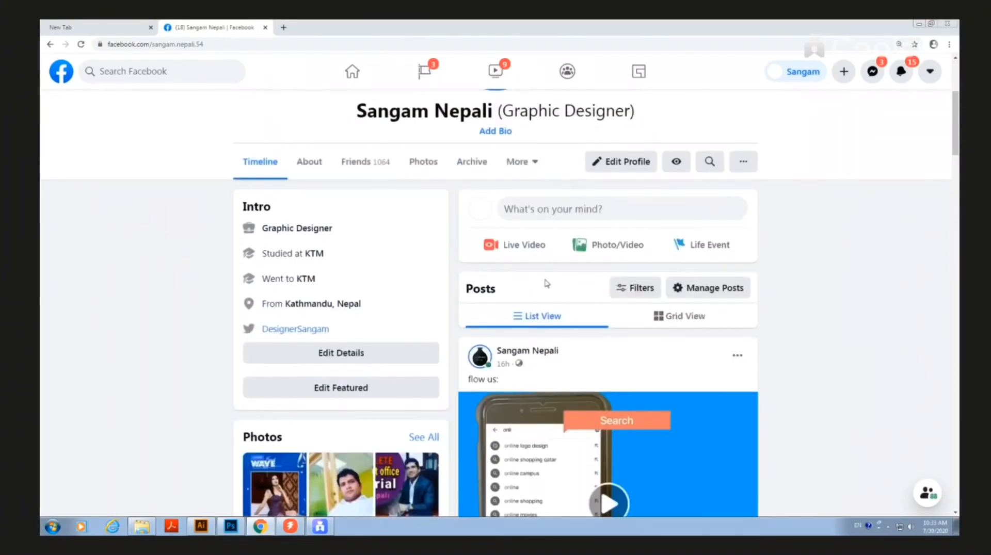
scroll(547, 284, up, 4)
click(532, 268)
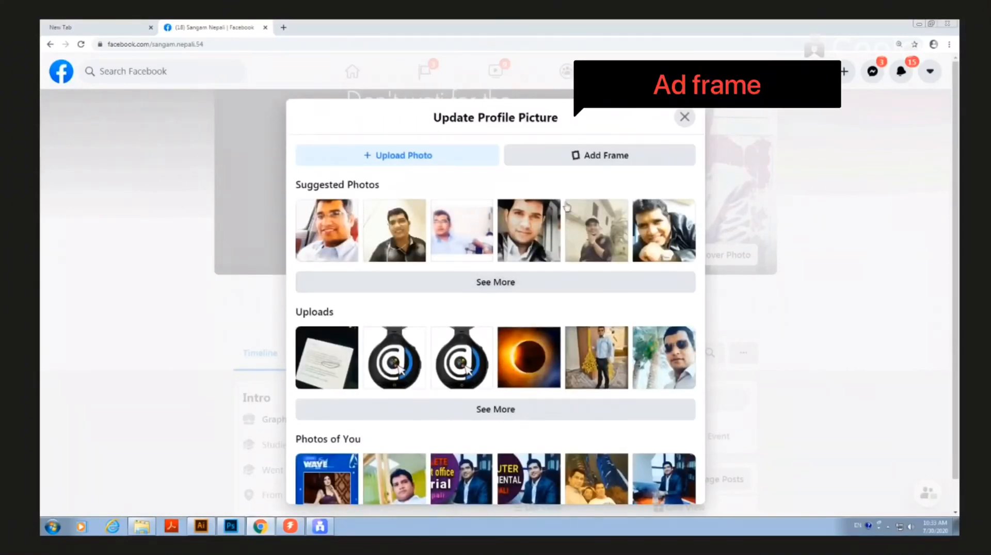
click(592, 157)
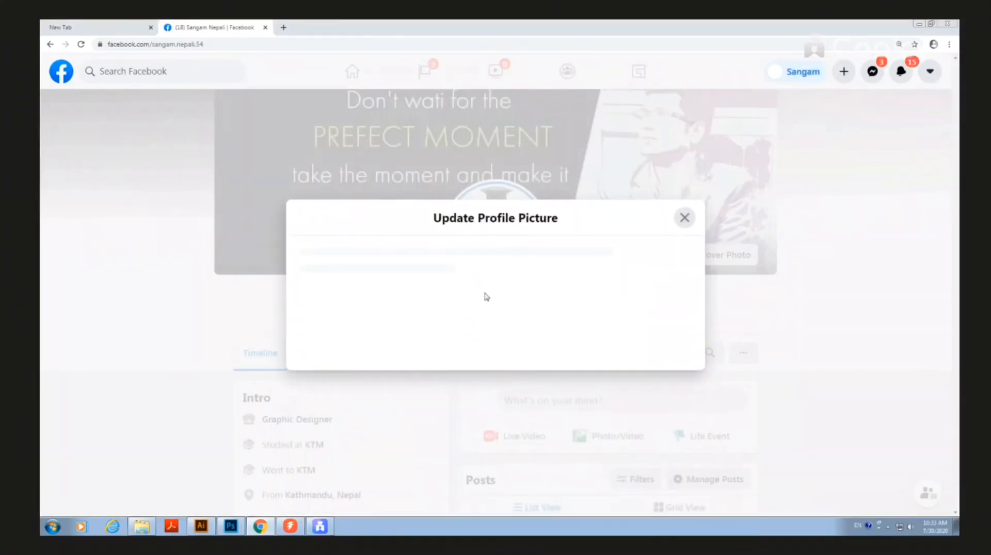